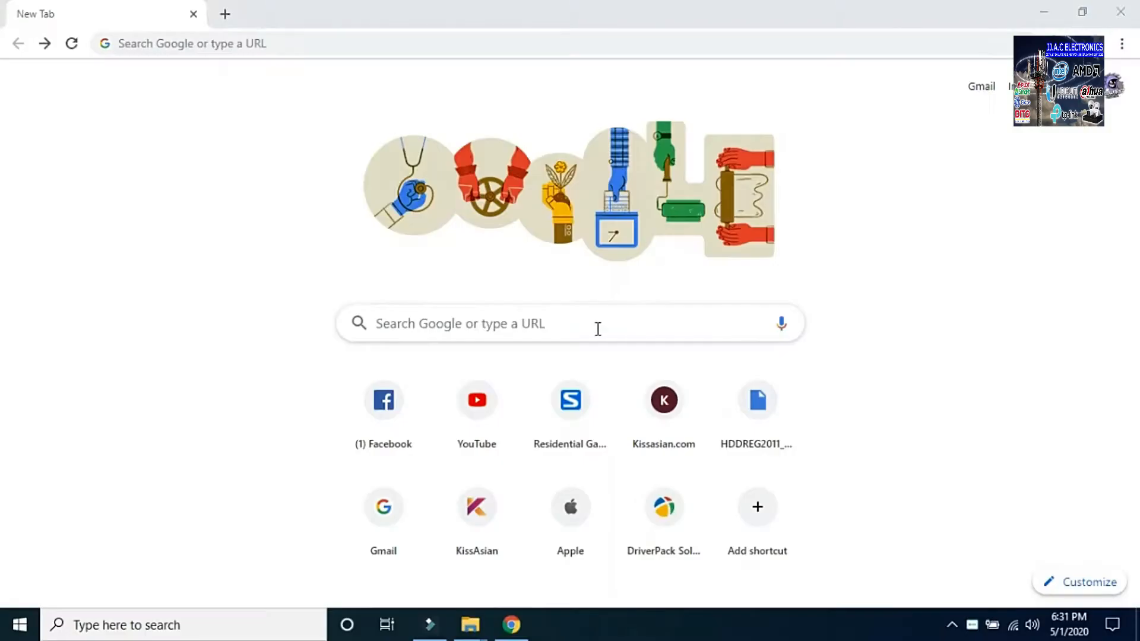
Step: Search Google for WINSETUPFROMUSB and open the WinSetupFromUSB downloads page
left_click(580, 326)
type("WINSETUPFROMUSB")
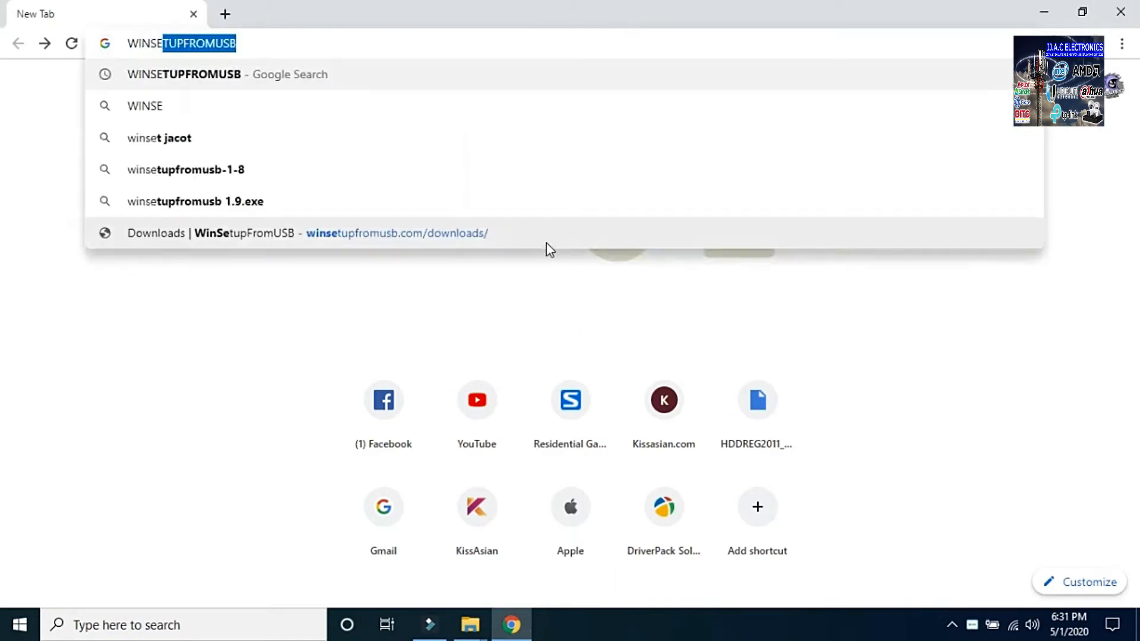
left_click(349, 45)
key("Return")
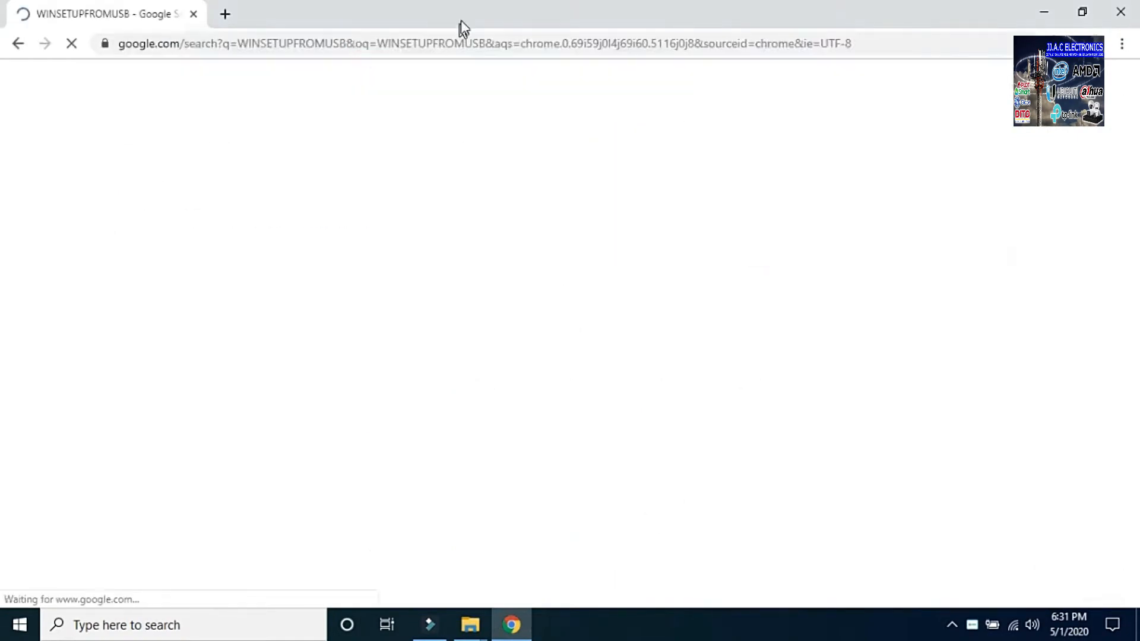
left_click(319, 238)
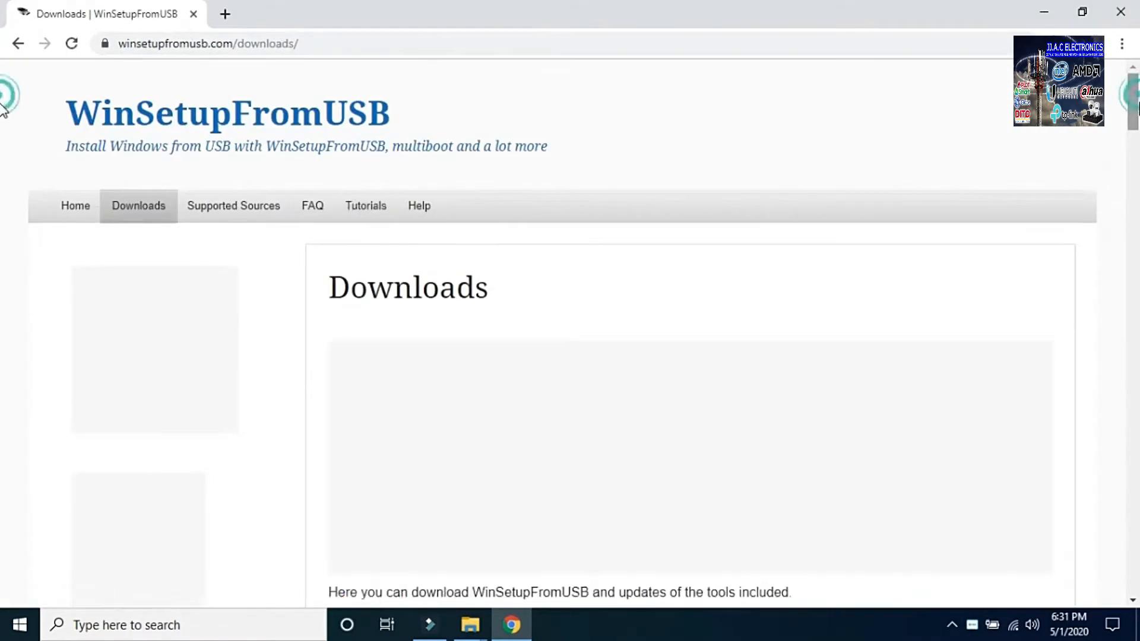
Step: Download WinSetupFromUSB 1.9.exe from its file page on the WinSetupFromUSB site
scroll(2, 131, "down", 3)
scroll(3, 134, "down", 7)
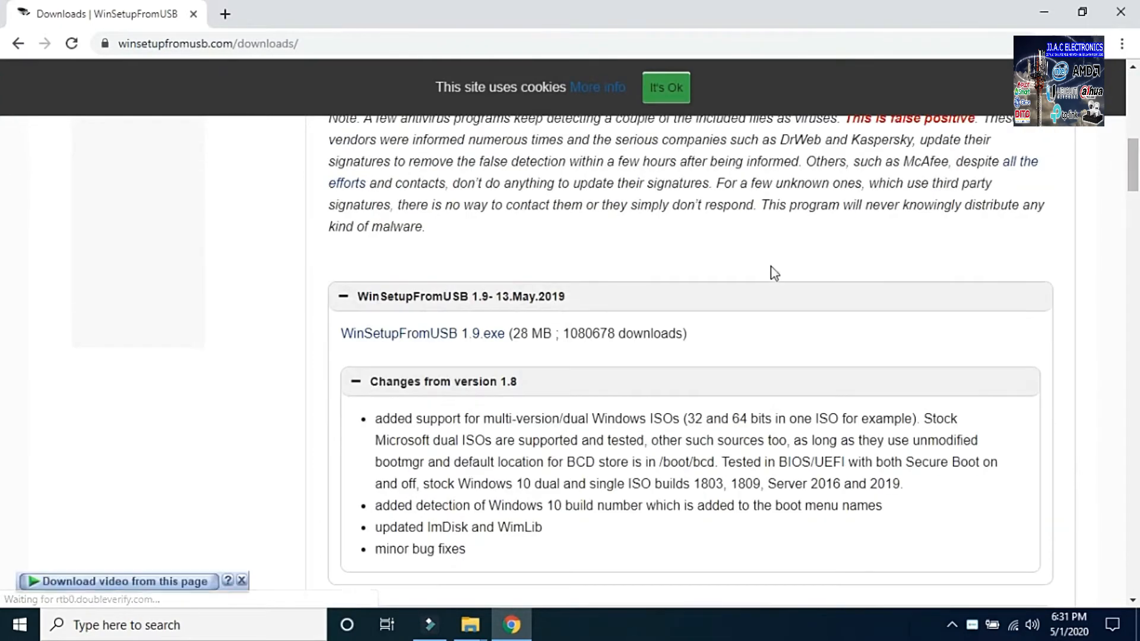
right_click(451, 338)
left_click(451, 338)
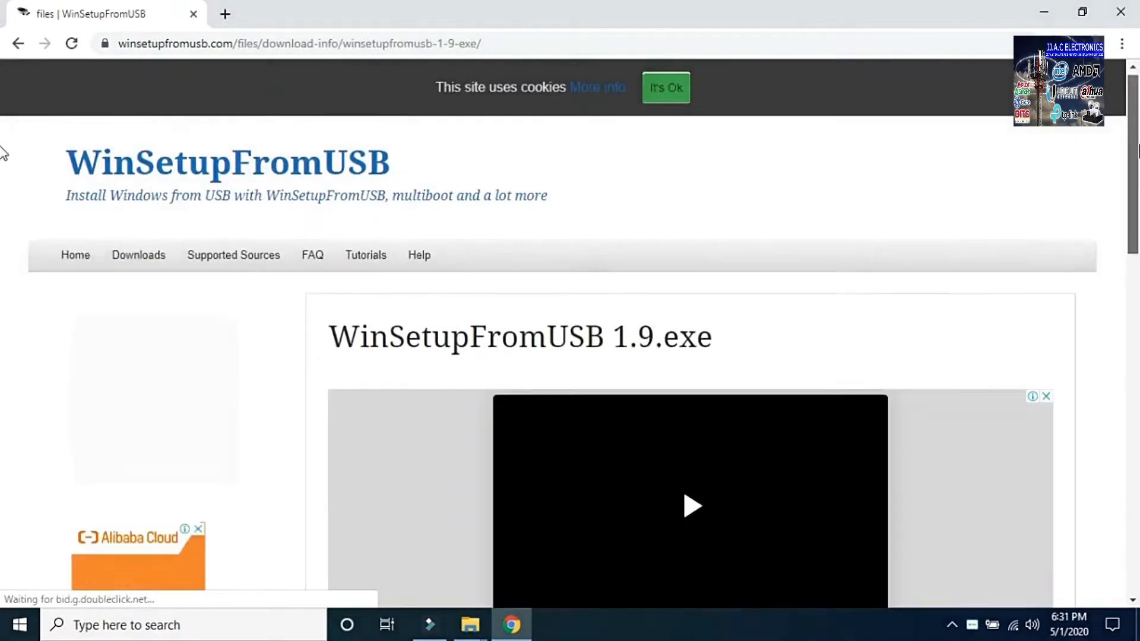
scroll(2, 226, "down", 5)
scroll(3, 246, "down", 3)
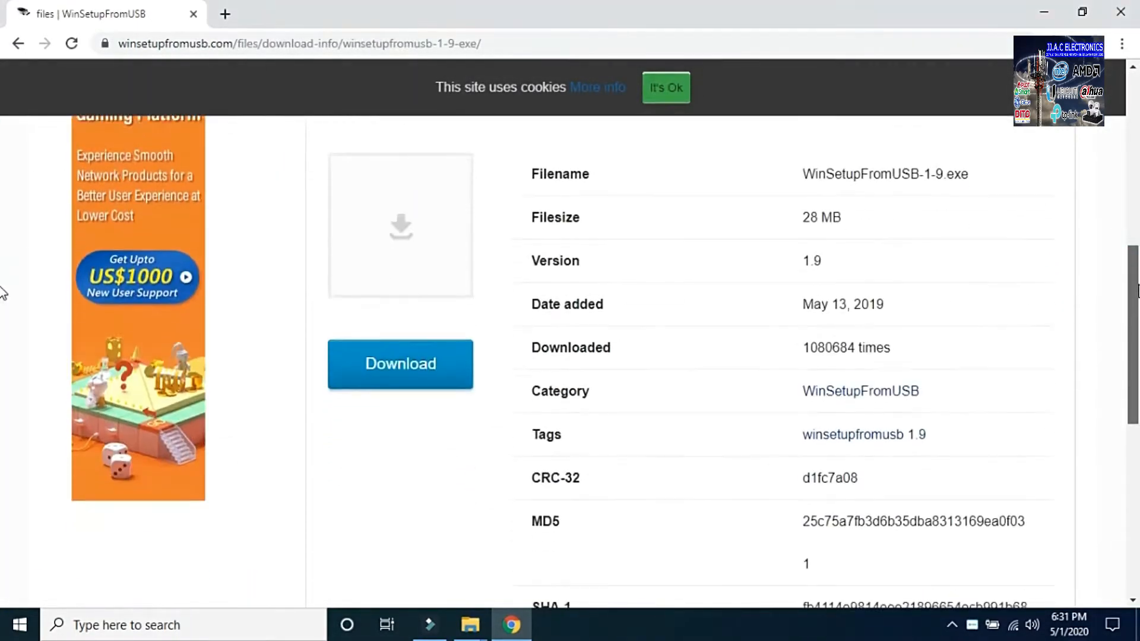
left_click(446, 350)
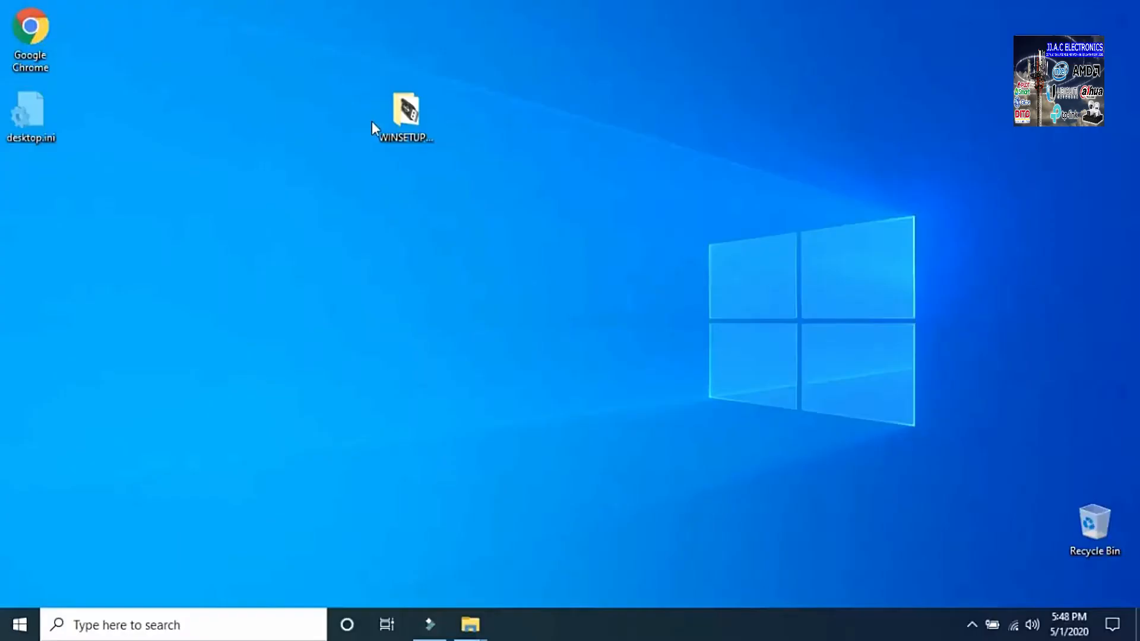
Step: Launch WinSetupFromUSB_1-3_x64.exe from the WSFU subfolder of the desktop's WINSETUPFROMUSB folder
double_click(406, 112)
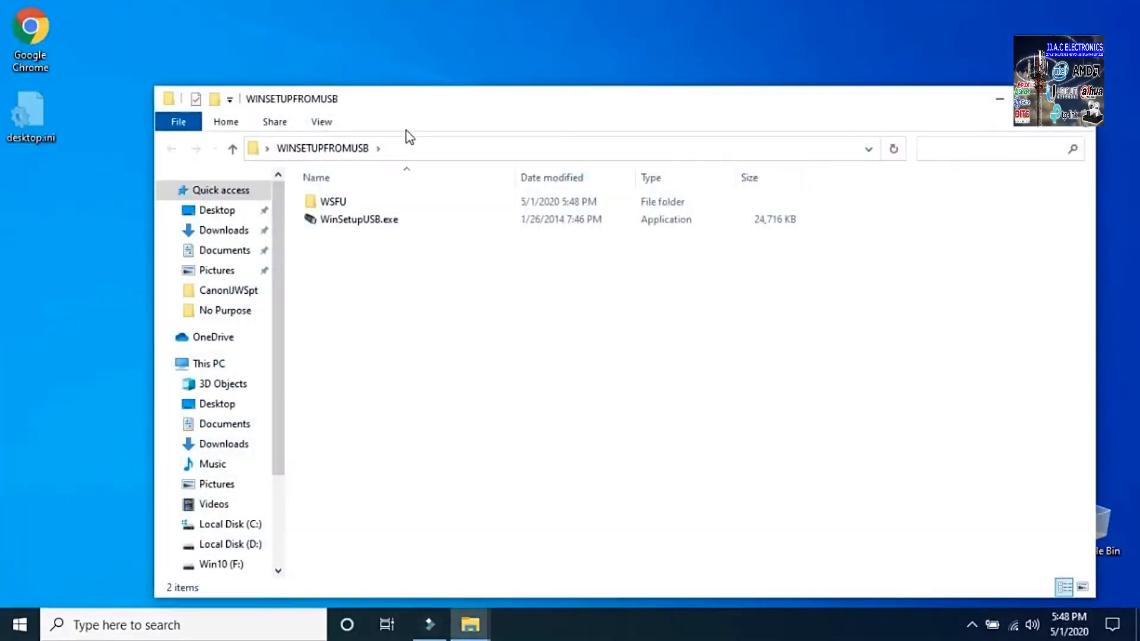
double_click(364, 203)
left_click_drag(426, 105, 421, 67)
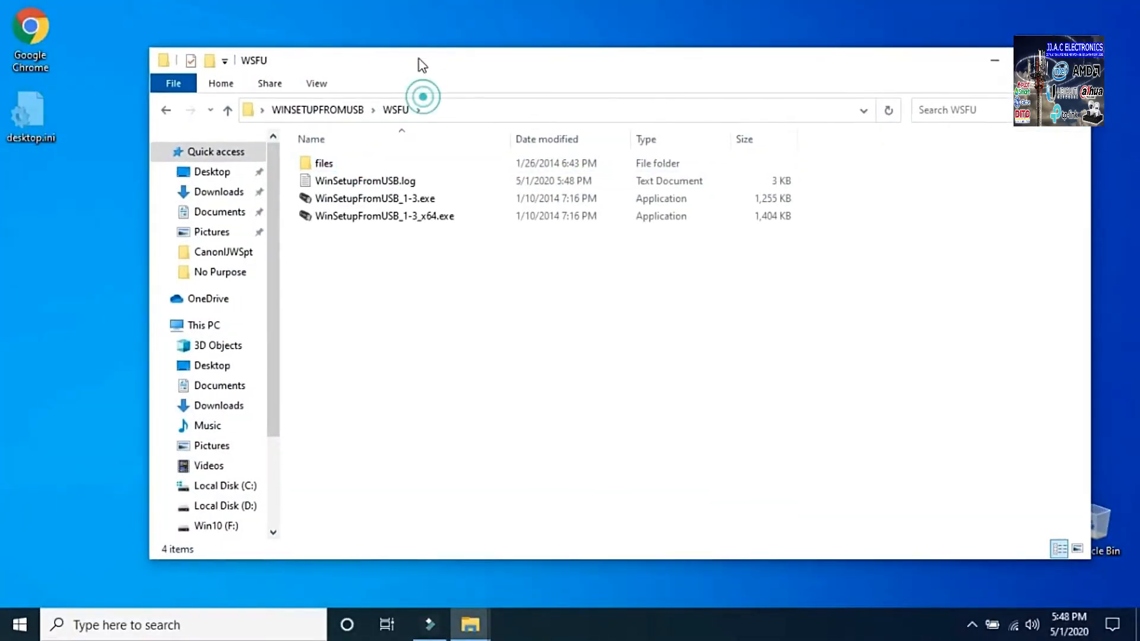
double_click(405, 215)
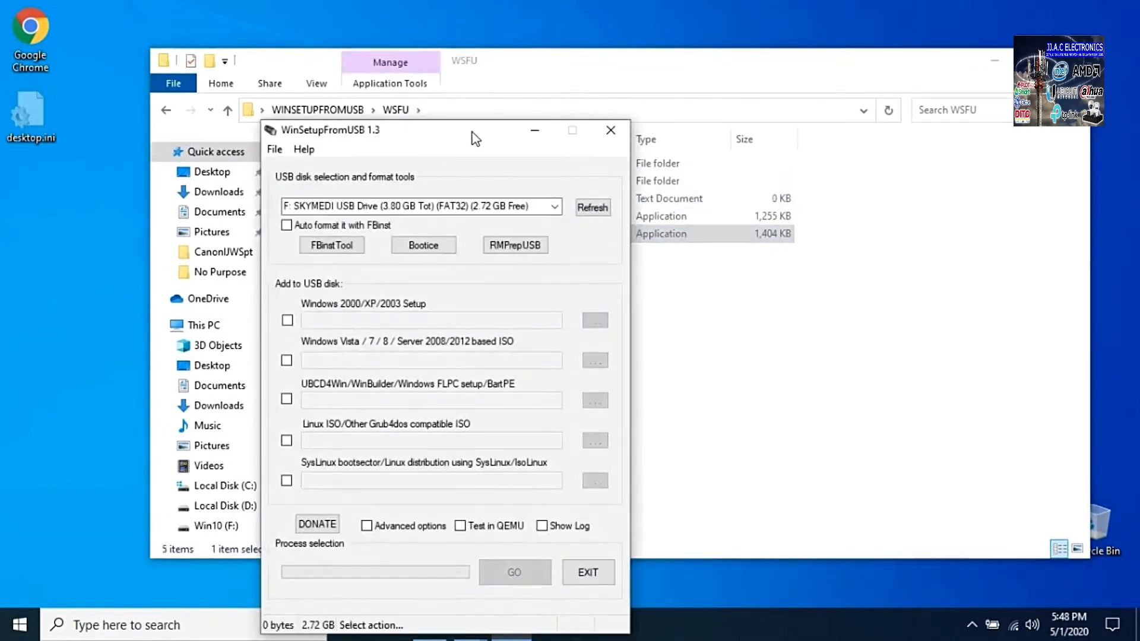
left_click_drag(507, 125, 507, 55)
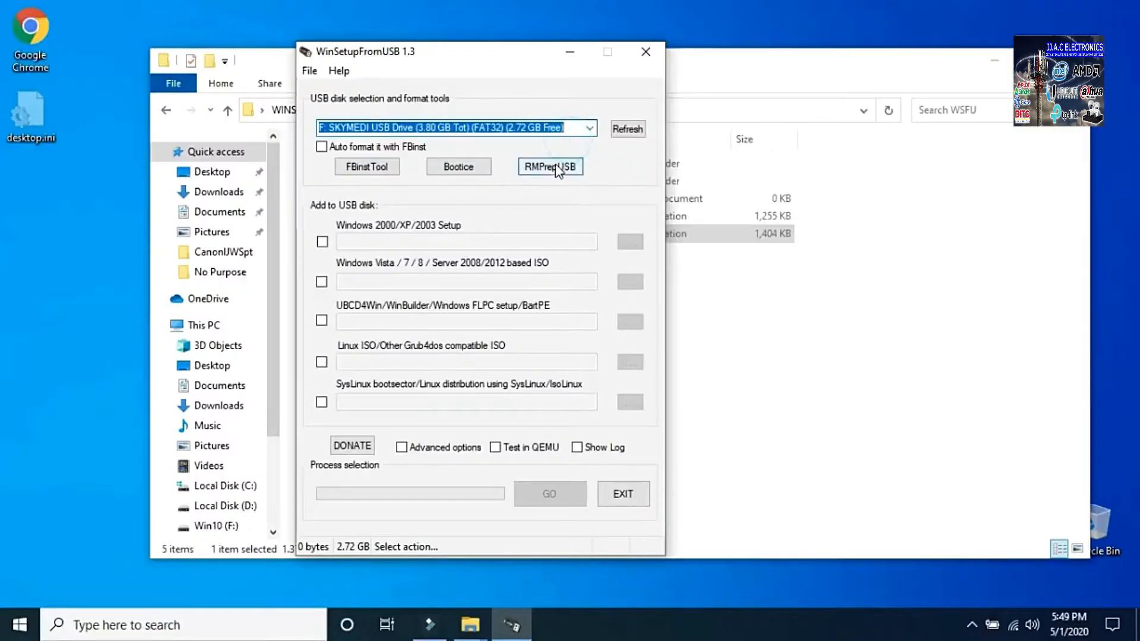
Step: Open RMPrepUSB for the SKYMEDI USB drive and set the FAT32 filesystem with Boot as HDD (C: 2PTNS)
left_click(554, 165)
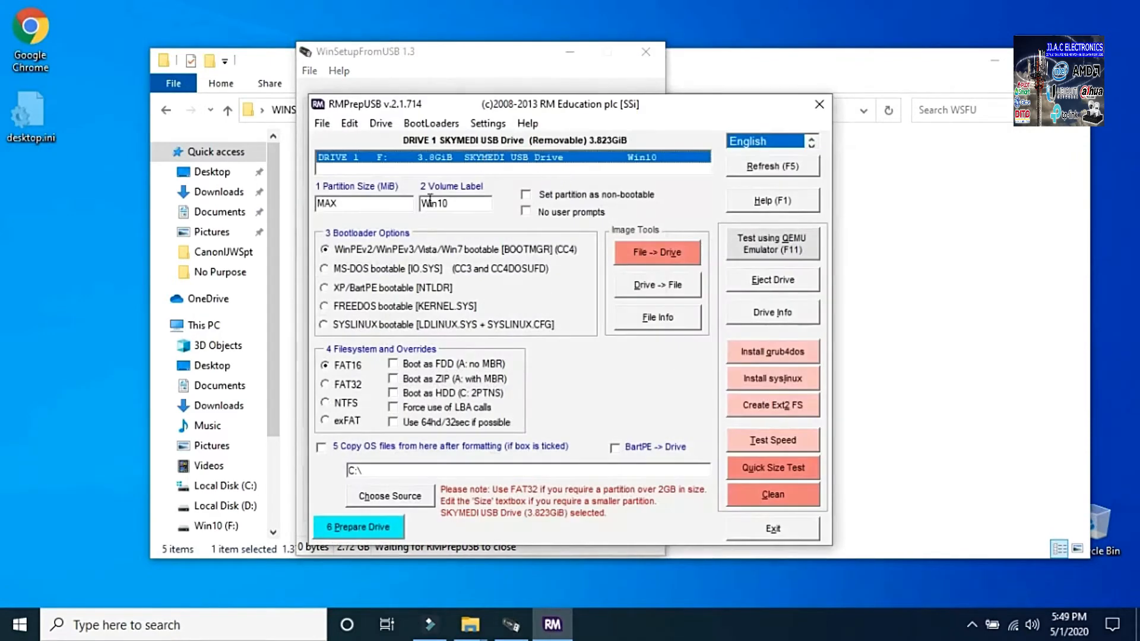
left_click(460, 207)
left_click_drag(474, 205, 416, 209)
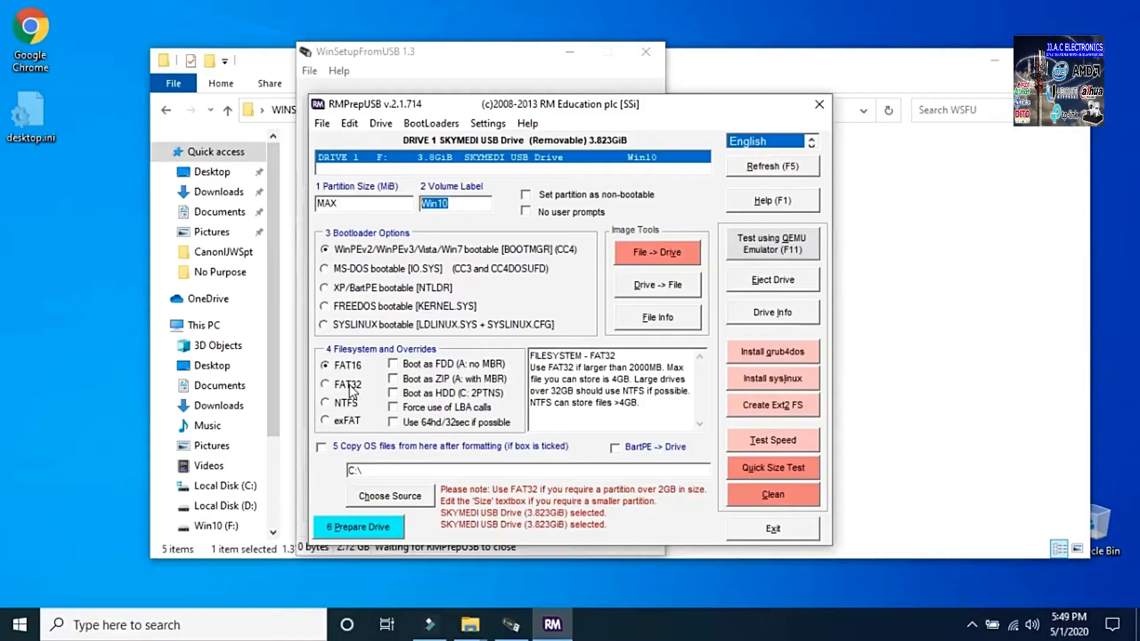
left_click(348, 384)
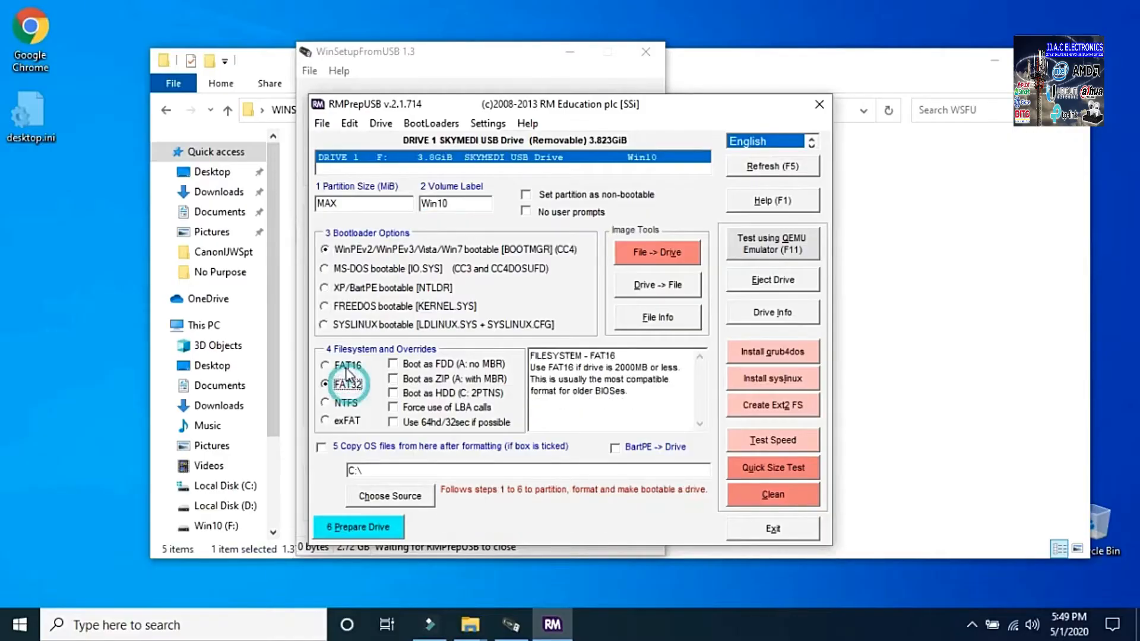
left_click(393, 393)
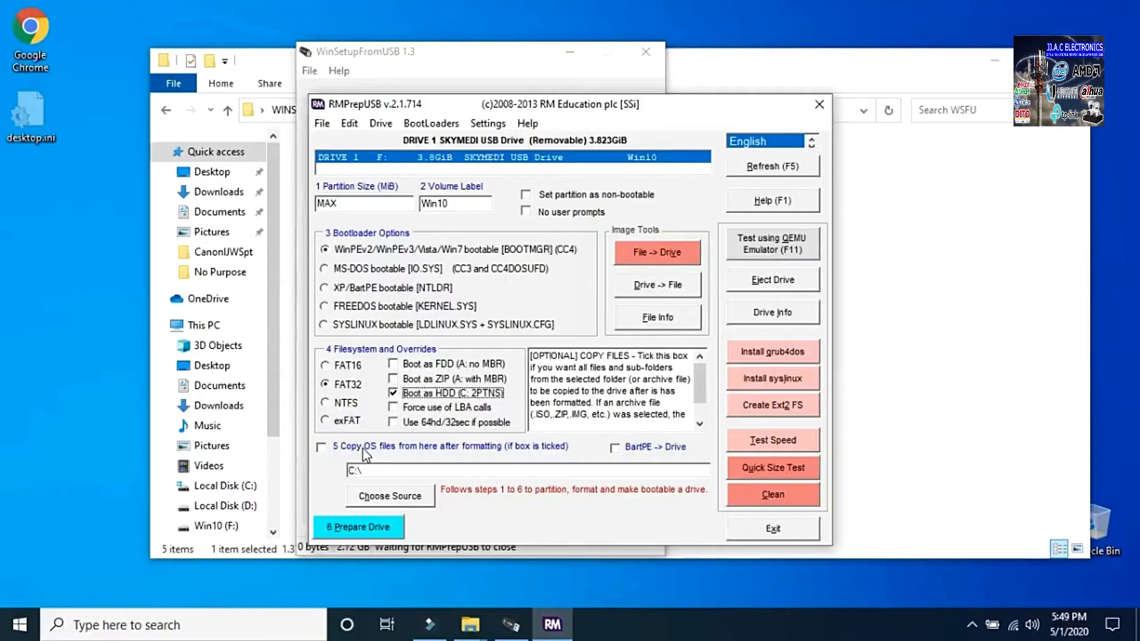
Step: Enable copying OS files after formatting and choose D:\JJ\Win7Ultimate.iso as the file to extract
left_click(362, 448)
left_click(414, 498)
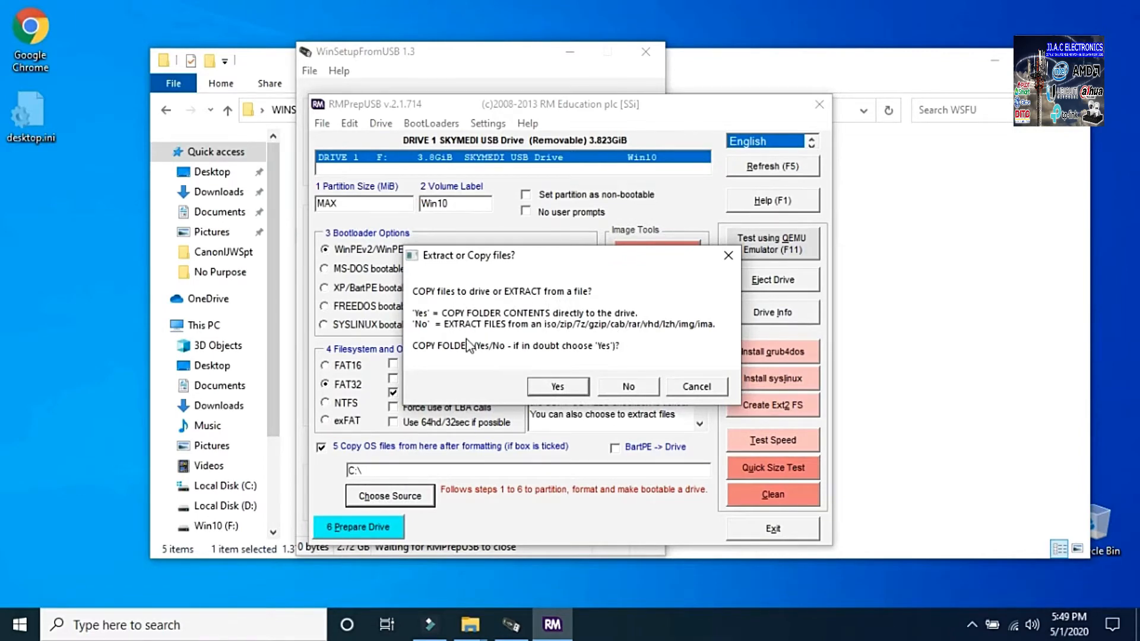
left_click(617, 388)
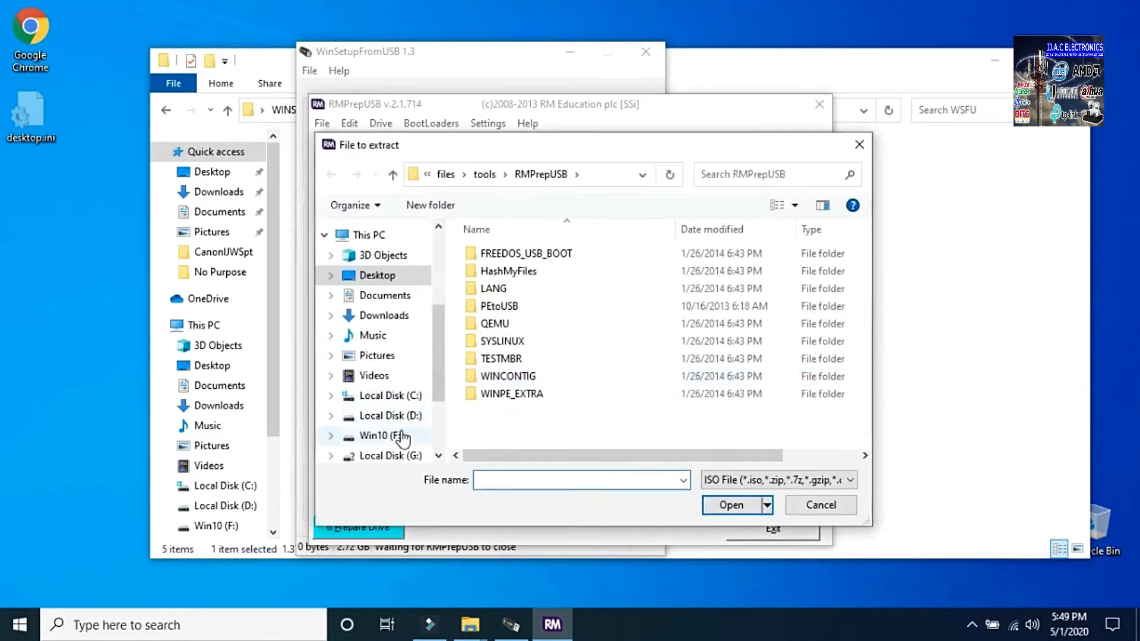
left_click(403, 417)
double_click(487, 274)
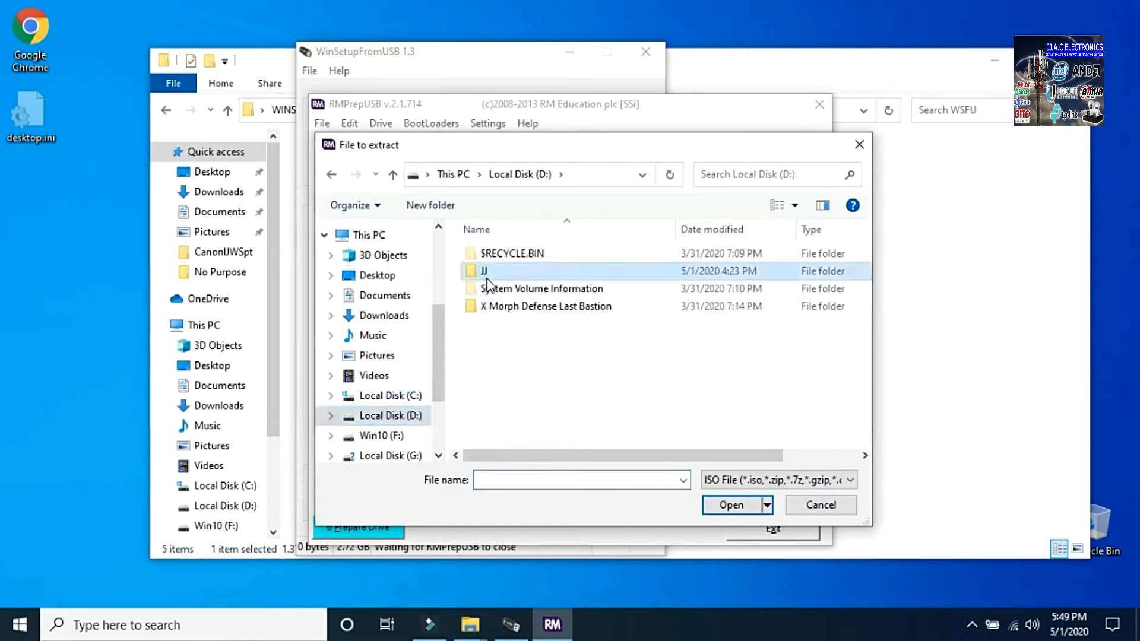
double_click(504, 306)
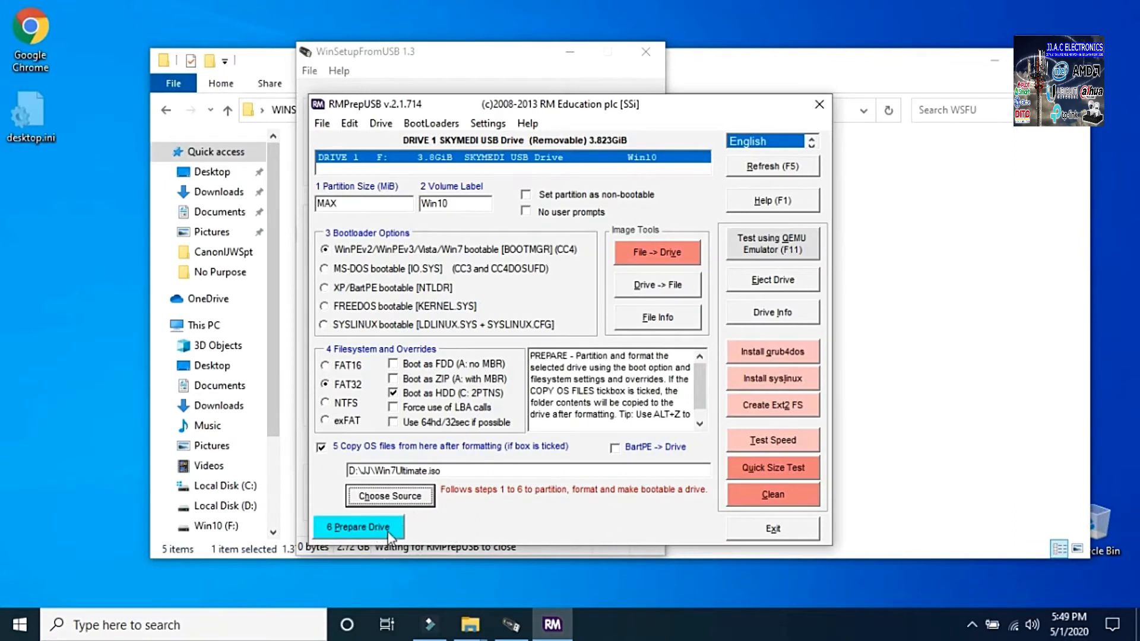
Step: Prepare the SKYMEDI USB drive with these settings, agreeing to execute the command and erase all data on it
left_click(388, 530)
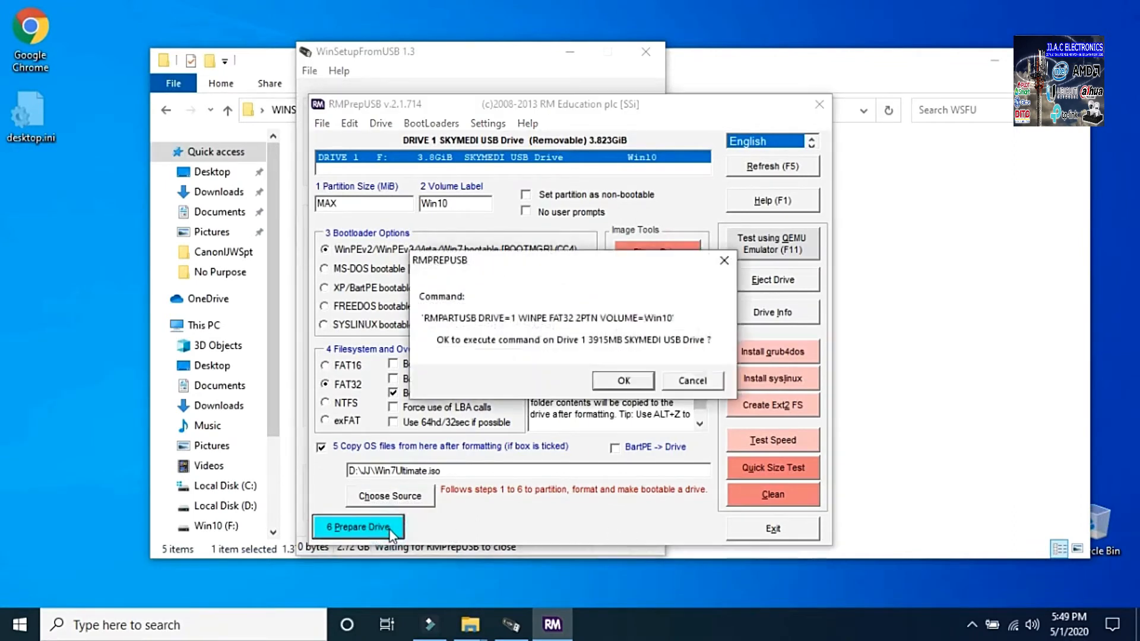
left_click(629, 384)
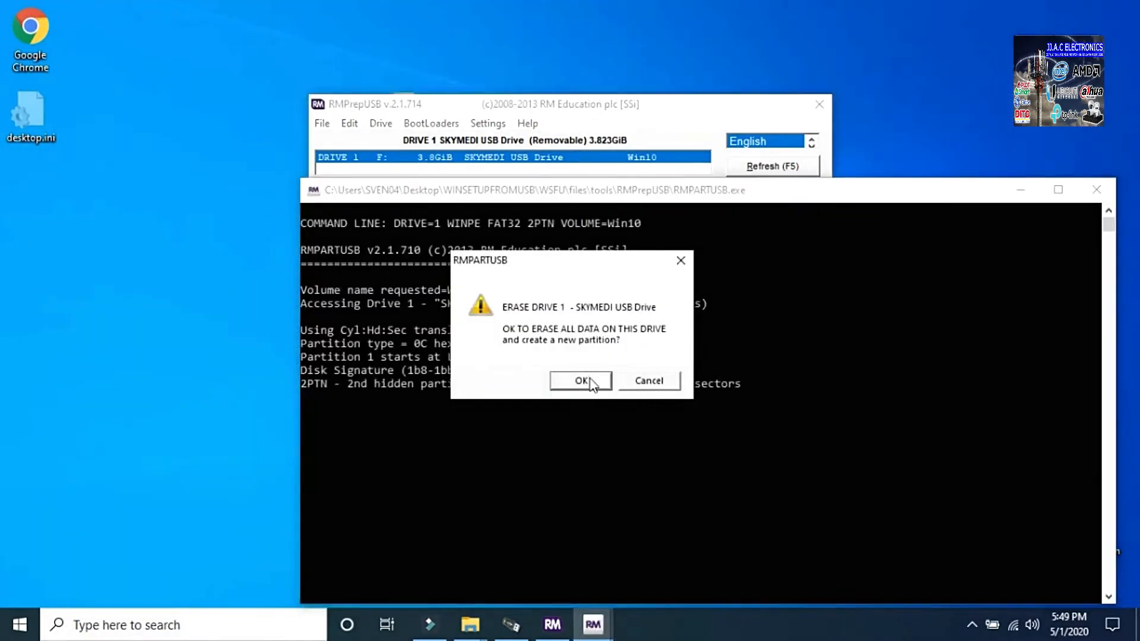
left_click(580, 381)
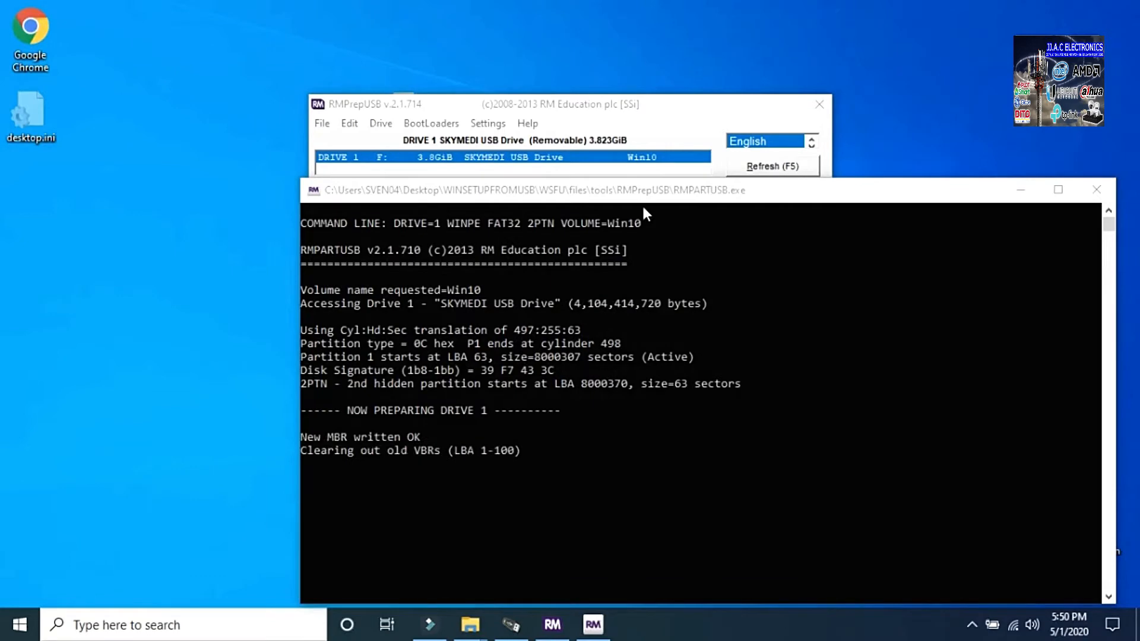
left_click_drag(676, 193, 631, 128)
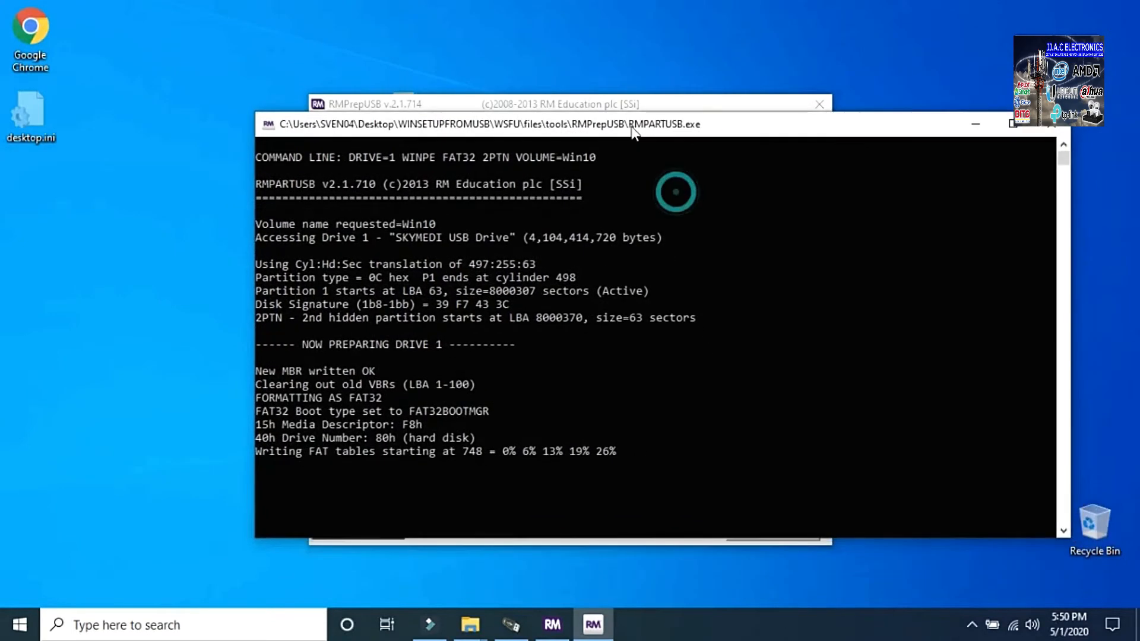